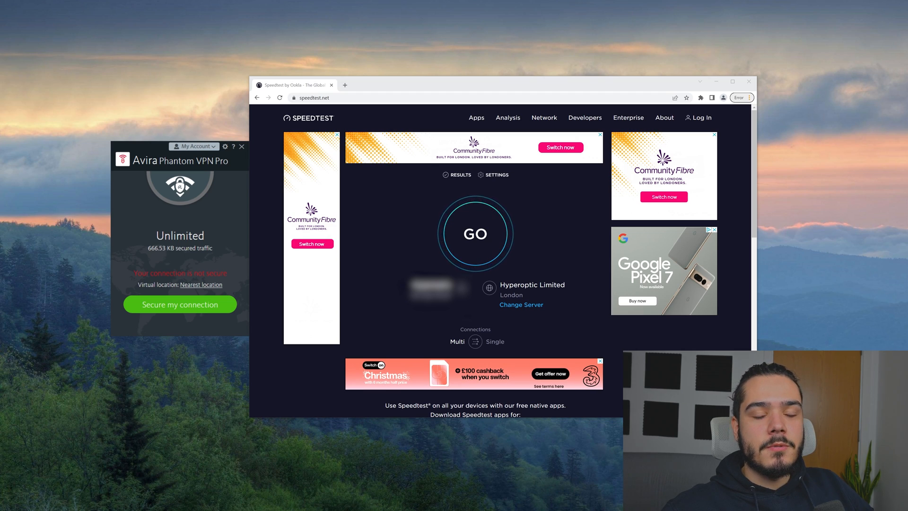
Run a baseline speed test without the VPN: 681.11 Mbps down, 907.58 Mbps up.
{"action": "left_click", "coordinate": [466, 254]}
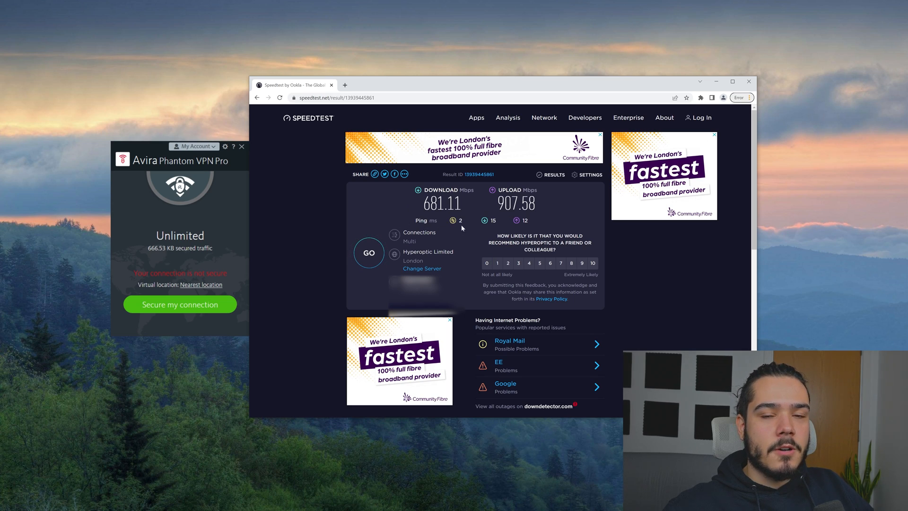
Secure the connection via Avira and rerun the test: 205.10 Mbps down, 285.87 Mbps up.
{"action": "left_click", "coordinate": [180, 304]}
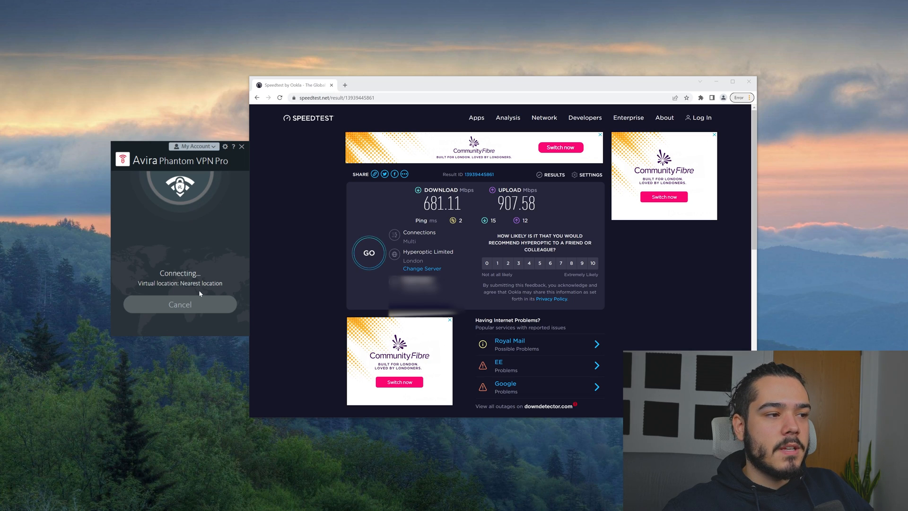
{"action": "left_click", "coordinate": [389, 98]}
{"action": "type", "text": "speedtest.net/"}
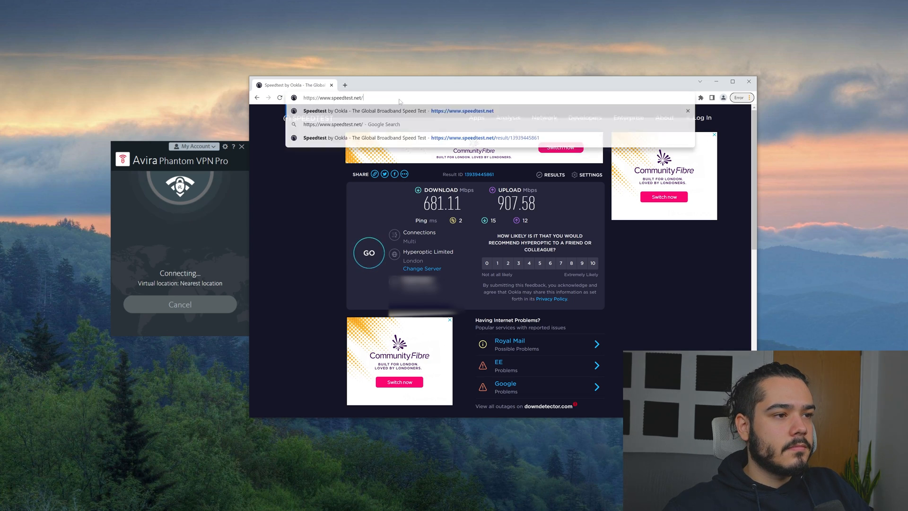
{"action": "key", "text": "Return"}
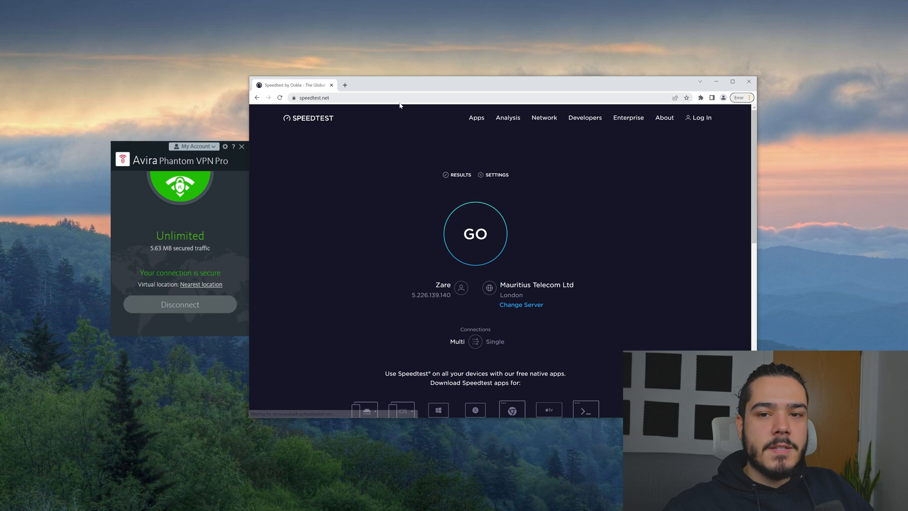
{"action": "left_click", "coordinate": [470, 248]}
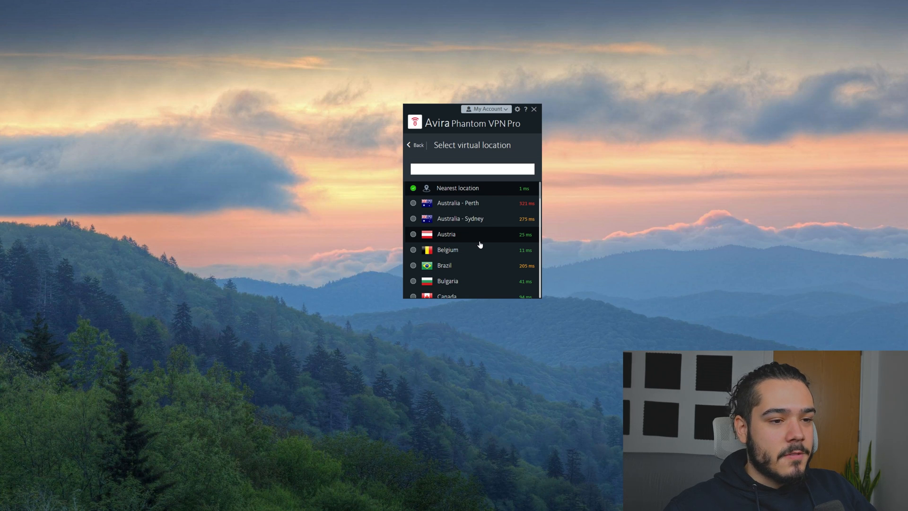
{"action": "scroll", "coordinate": [483, 246], "scroll_direction": "down", "scroll_amount": 2}
{"action": "scroll", "coordinate": [489, 261], "scroll_direction": "down", "scroll_amount": 3}
{"action": "scroll", "coordinate": [489, 256], "scroll_direction": "down", "scroll_amount": 3}
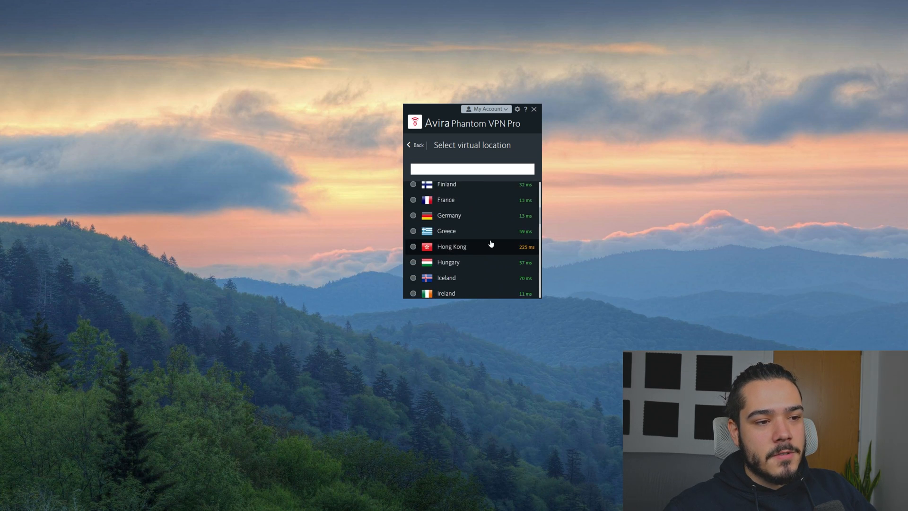
{"action": "scroll", "coordinate": [489, 252], "scroll_direction": "down", "scroll_amount": 3}
{"action": "scroll", "coordinate": [491, 245], "scroll_direction": "down", "scroll_amount": 2}
{"action": "scroll", "coordinate": [491, 245], "scroll_direction": "down", "scroll_amount": 2}
{"action": "scroll", "coordinate": [491, 245], "scroll_direction": "down", "scroll_amount": 3}
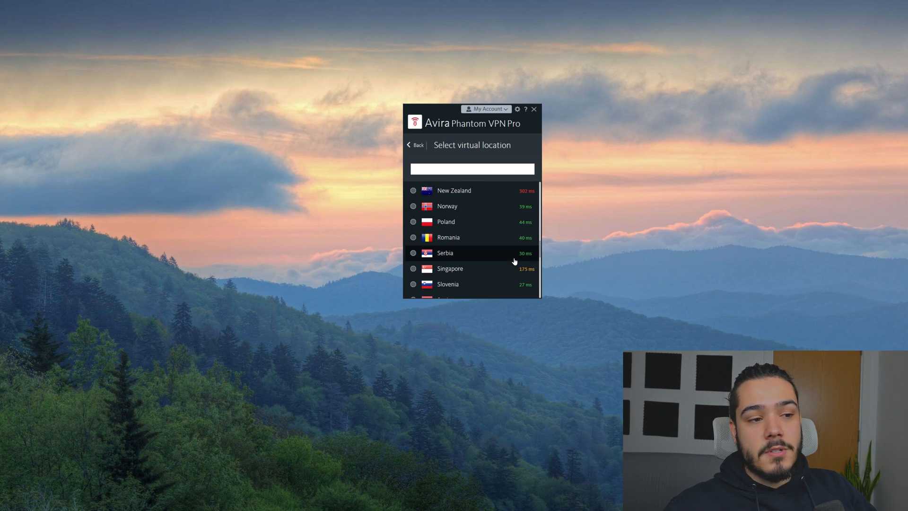
{"action": "scroll", "coordinate": [489, 238], "scroll_direction": "down", "scroll_amount": 3}
{"action": "scroll", "coordinate": [489, 230], "scroll_direction": "down", "scroll_amount": 2}
{"action": "scroll", "coordinate": [488, 228], "scroll_direction": "down", "scroll_amount": 3}
{"action": "scroll", "coordinate": [483, 249], "scroll_direction": "down", "scroll_amount": 2}
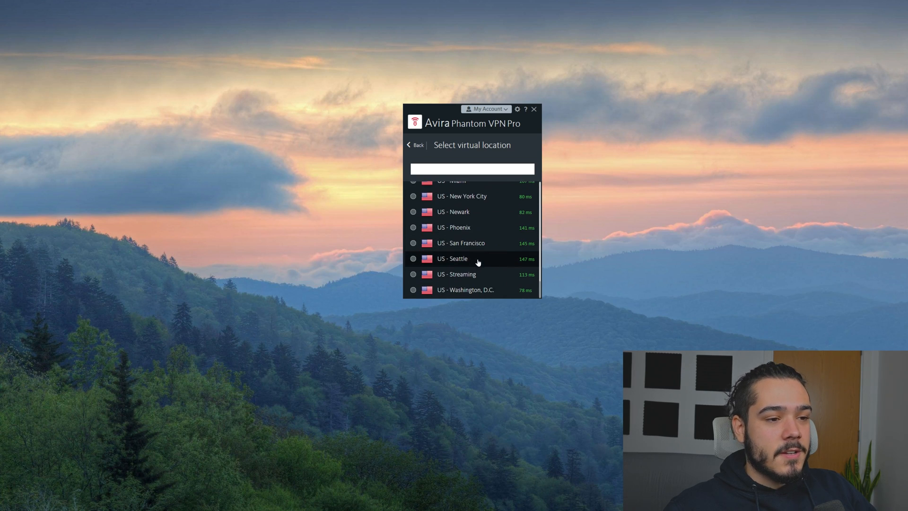
{"action": "scroll", "coordinate": [470, 263], "scroll_direction": "up", "scroll_amount": 3}
{"action": "scroll", "coordinate": [470, 263], "scroll_direction": "up", "scroll_amount": 3}
{"action": "scroll", "coordinate": [470, 262], "scroll_direction": "up", "scroll_amount": 3}
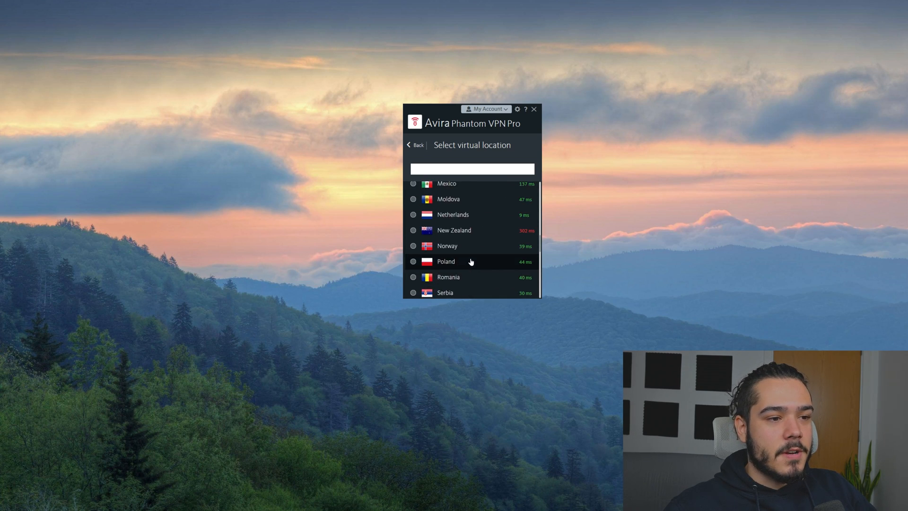
{"action": "scroll", "coordinate": [470, 262], "scroll_direction": "up", "scroll_amount": 3}
{"action": "scroll", "coordinate": [470, 263], "scroll_direction": "up", "scroll_amount": 2}
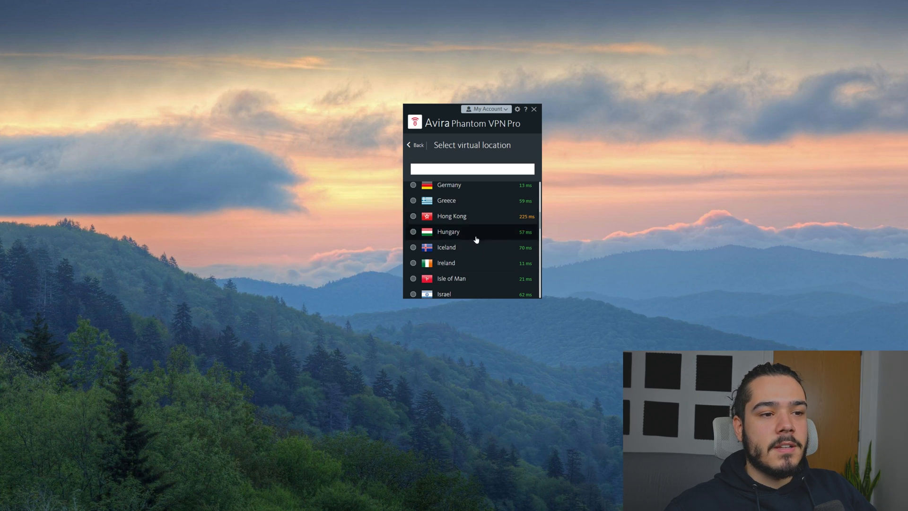
{"action": "scroll", "coordinate": [474, 263], "scroll_direction": "up", "scroll_amount": 1}
{"action": "scroll", "coordinate": [474, 264], "scroll_direction": "up", "scroll_amount": 1}
{"action": "scroll", "coordinate": [478, 263], "scroll_direction": "up", "scroll_amount": 2}
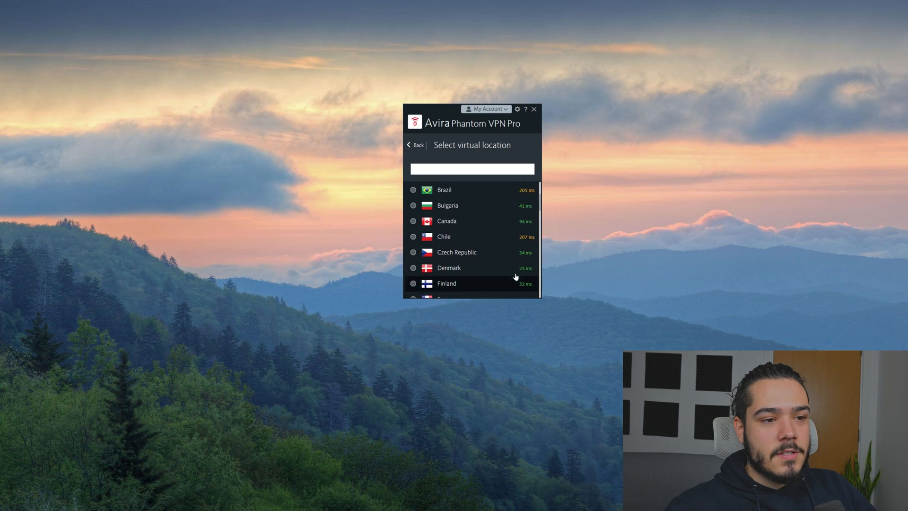
{"action": "scroll", "coordinate": [524, 229], "scroll_direction": "up", "scroll_amount": 3}
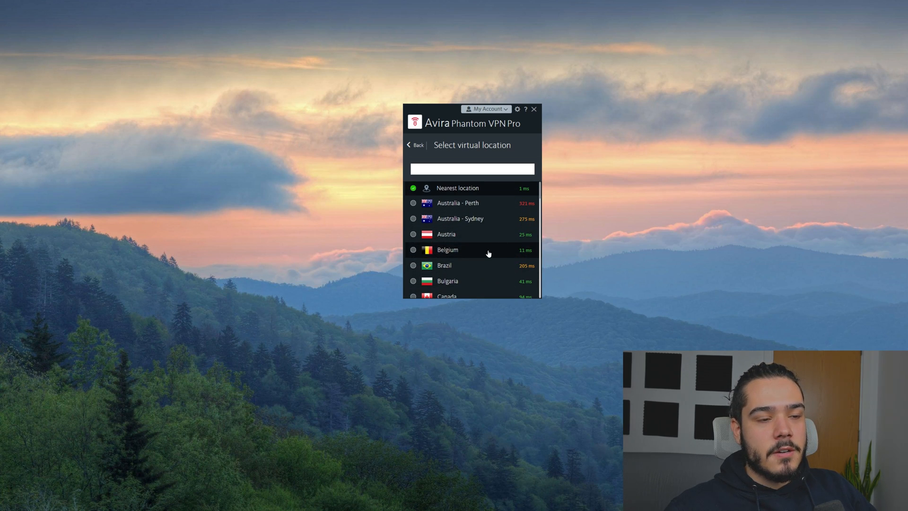
{"action": "scroll", "coordinate": [512, 245], "scroll_direction": "down", "scroll_amount": 2}
{"action": "scroll", "coordinate": [521, 269], "scroll_direction": "down", "scroll_amount": 2}
{"action": "scroll", "coordinate": [524, 279], "scroll_direction": "down", "scroll_amount": 2}
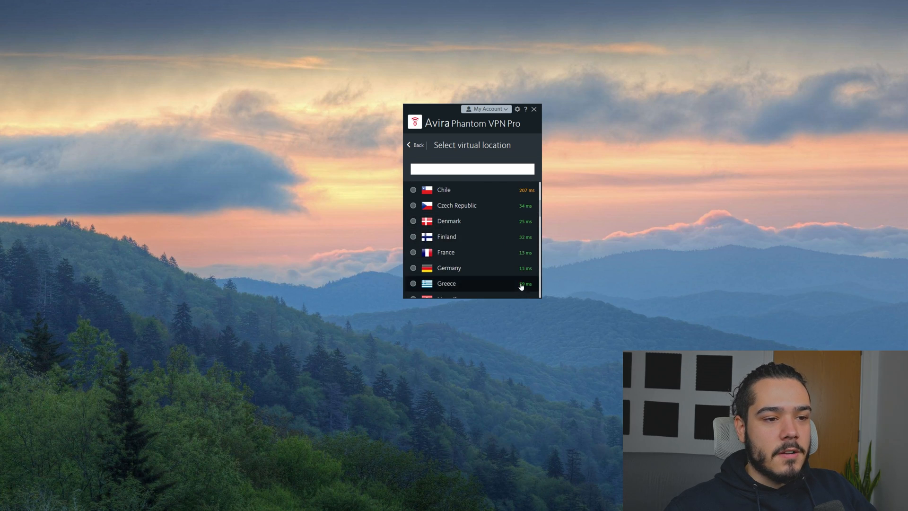